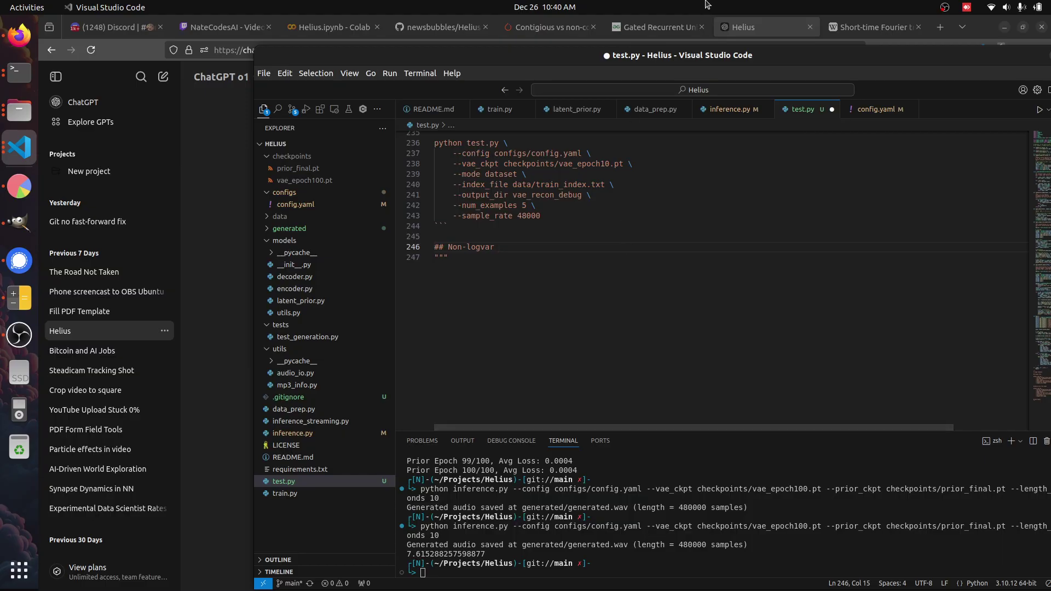
Step: Load app.diagrams.net in a new Firefox tab via the 'dra' address-bar suggestion
left_click(940, 27)
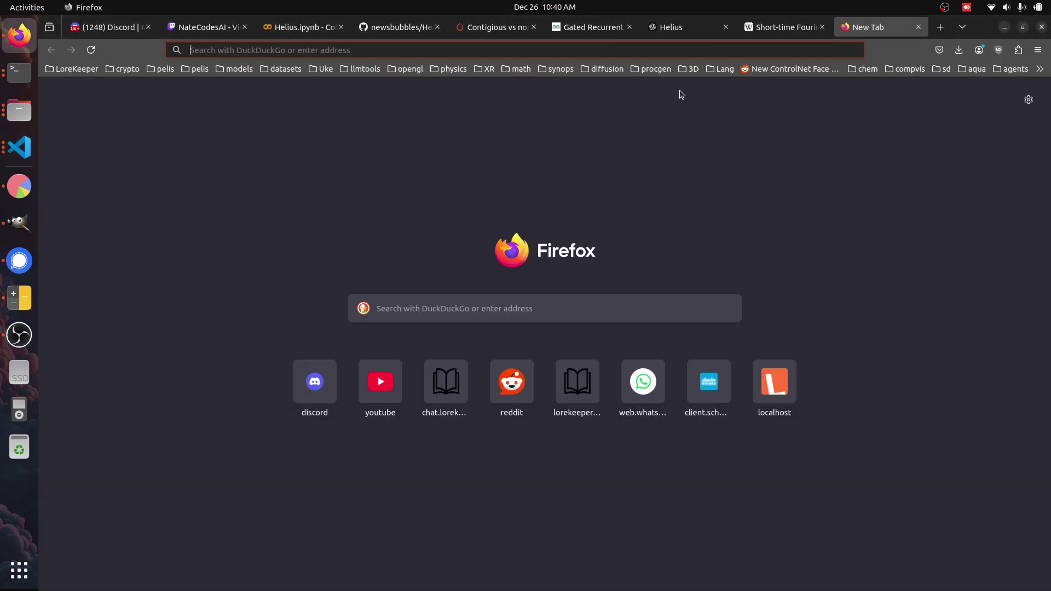
type("dra")
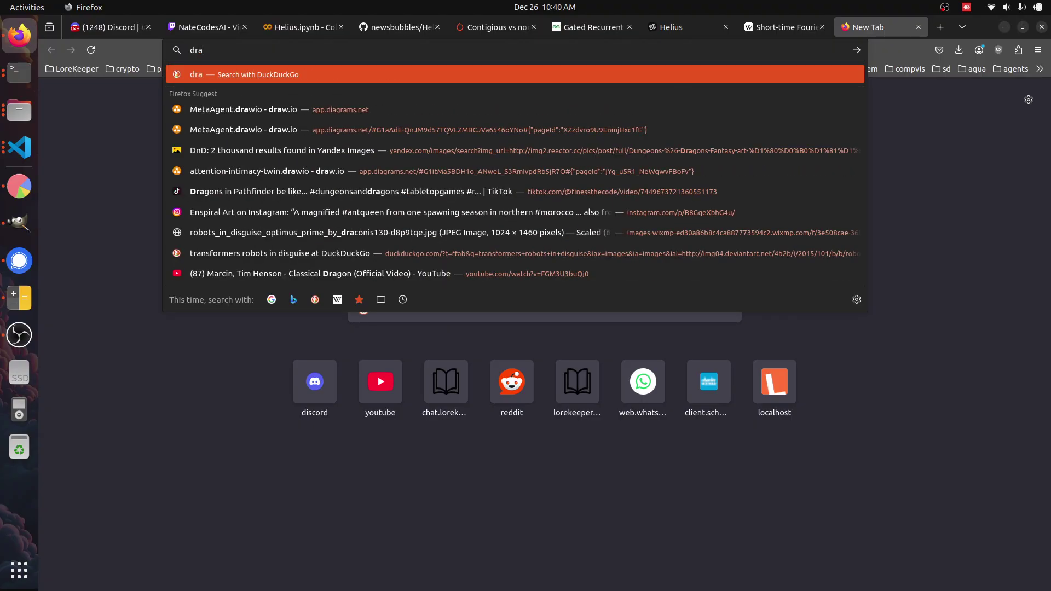
key("Down")
key("Return")
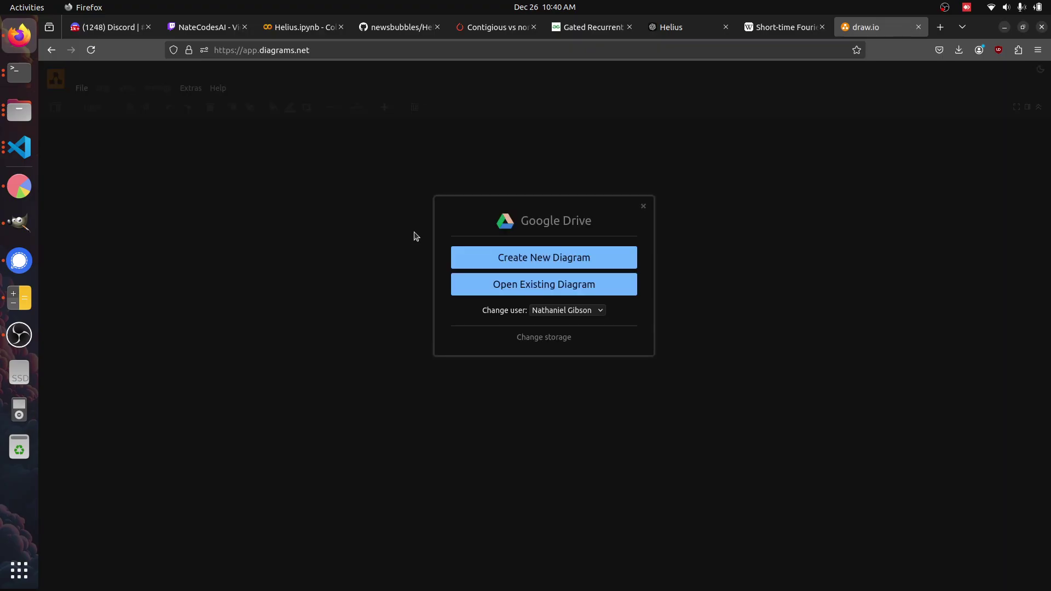
Step: Create a blank diagram and save it to Google Drive as Untitled Diagram.drawio
left_click(542, 256)
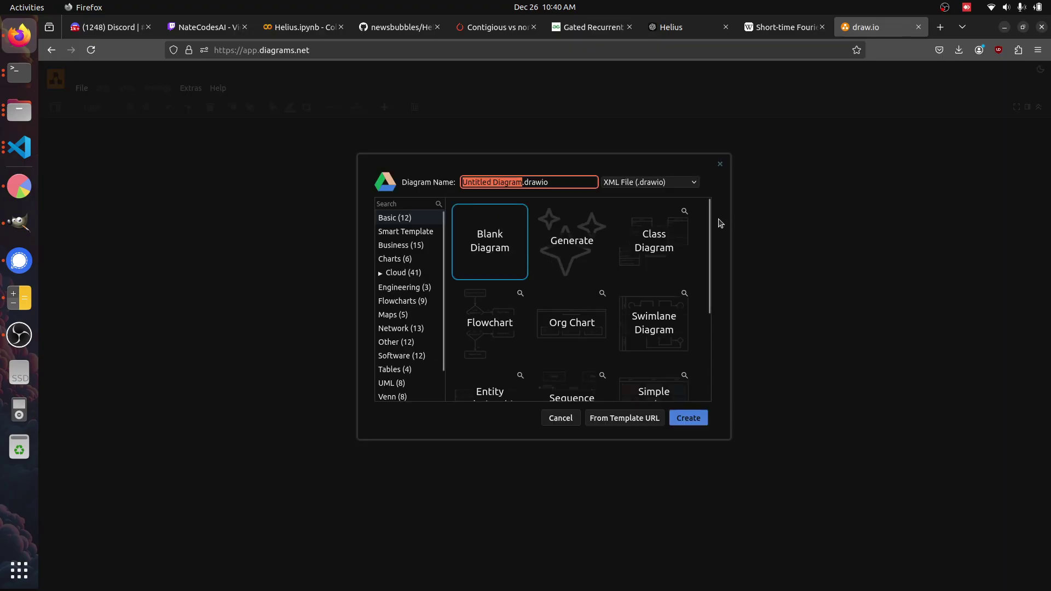
left_click(688, 418)
left_click(639, 295)
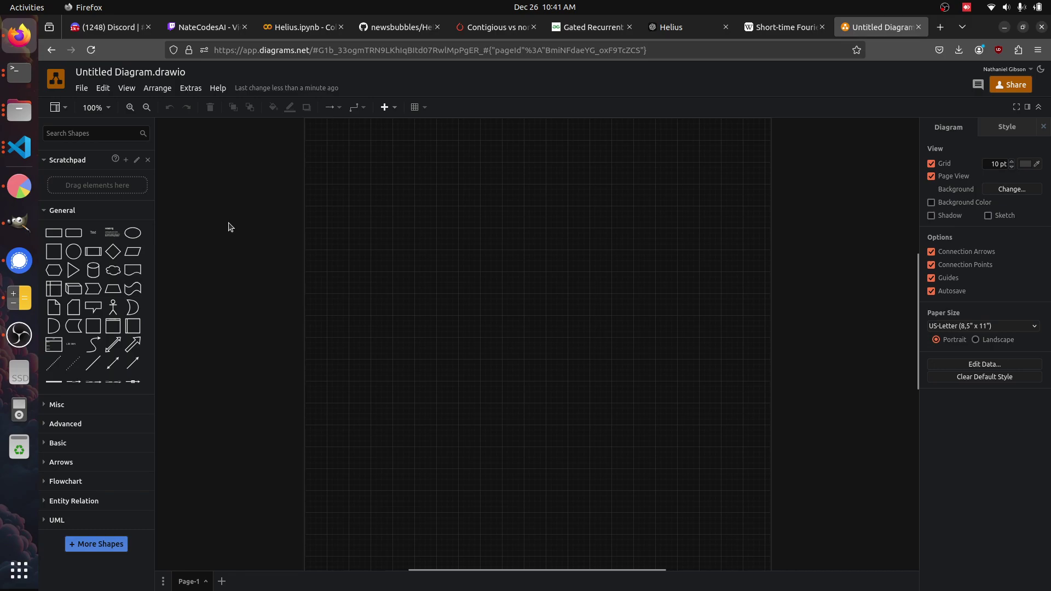
mouse_move(129, 239)
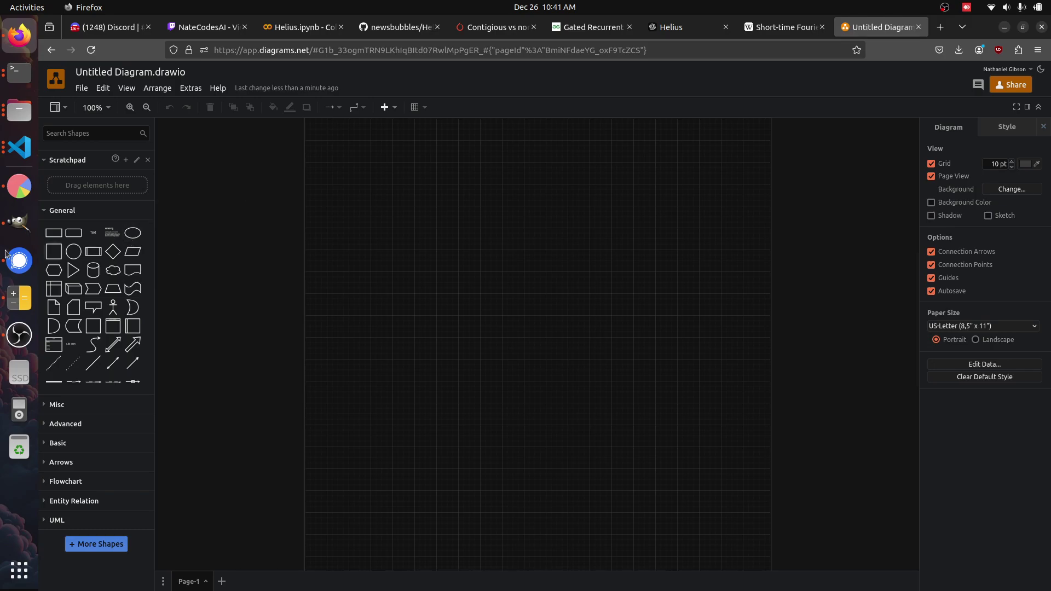
Step: Insert a circle labelled 'Known' and enlarge it to about 210 by 210
left_click(74, 255)
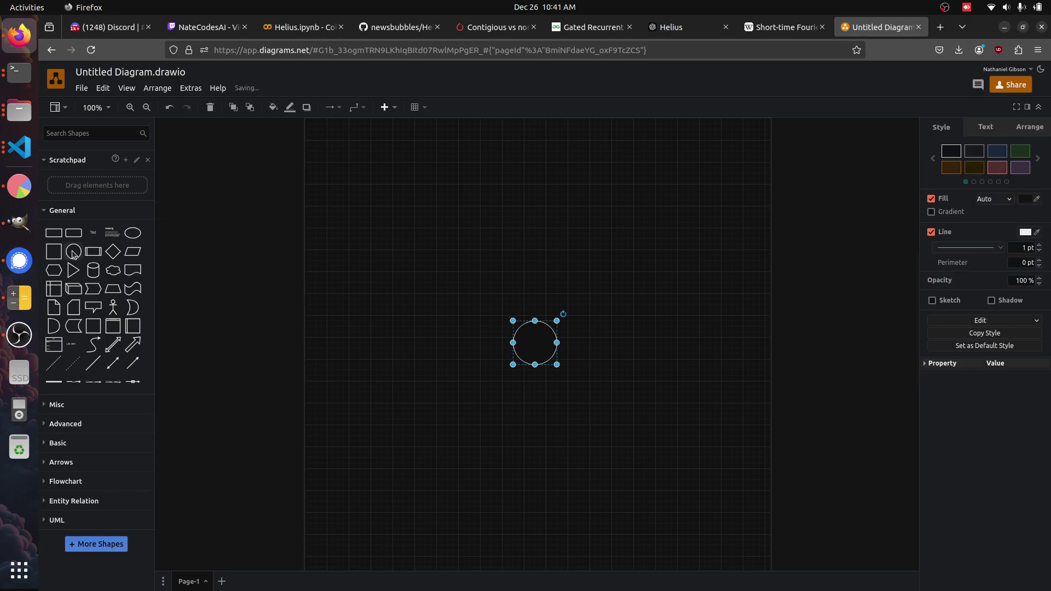
double_click(547, 337)
type("Known")
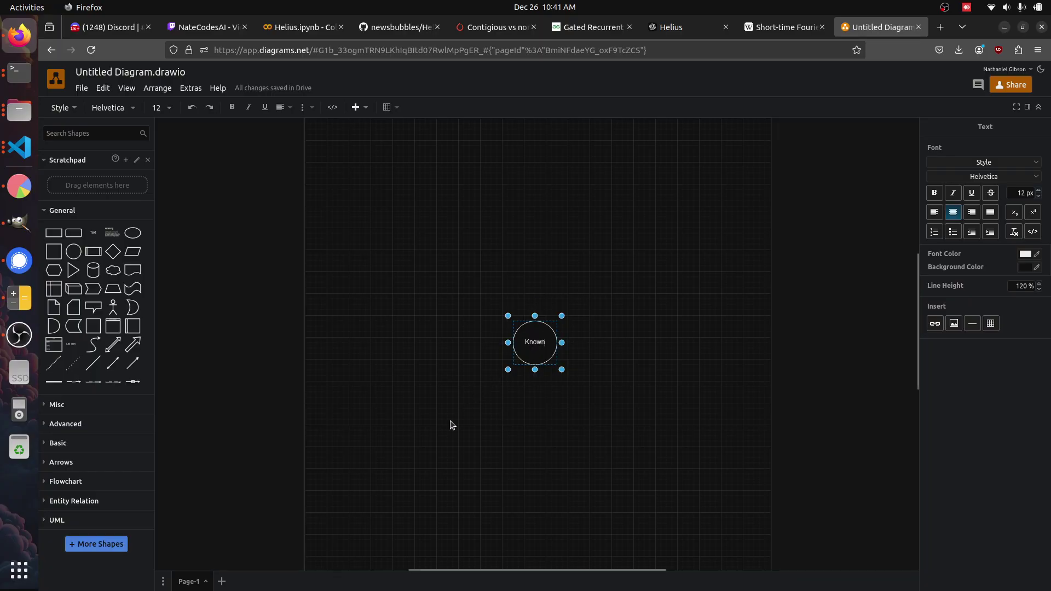
left_click_drag(557, 320, 624, 249)
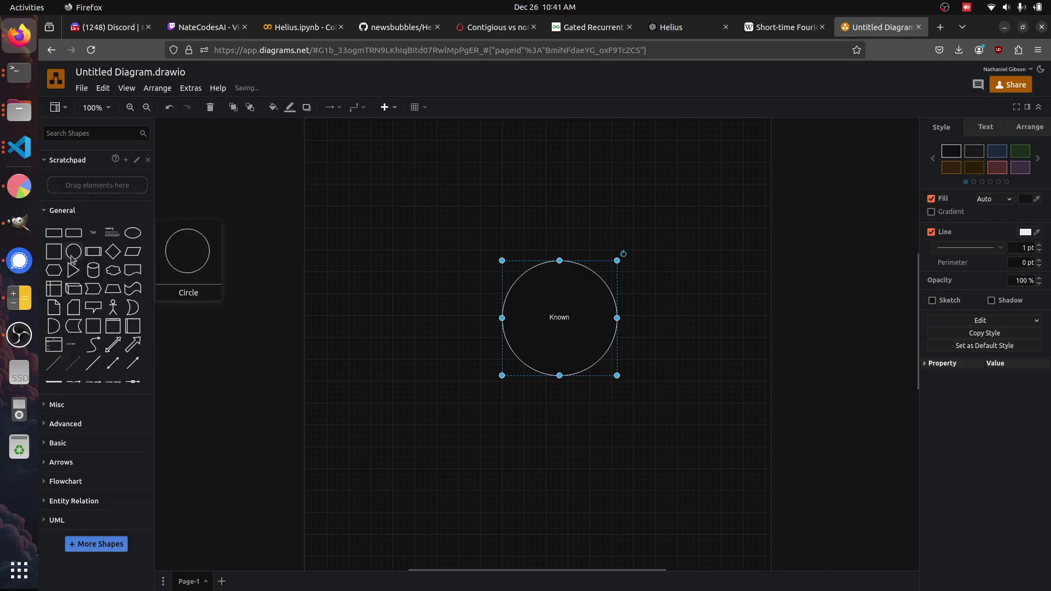
Step: Add a second circle behind Known and enlarge it to about 370 across
left_click_drag(74, 252, 557, 226)
right_click(557, 226)
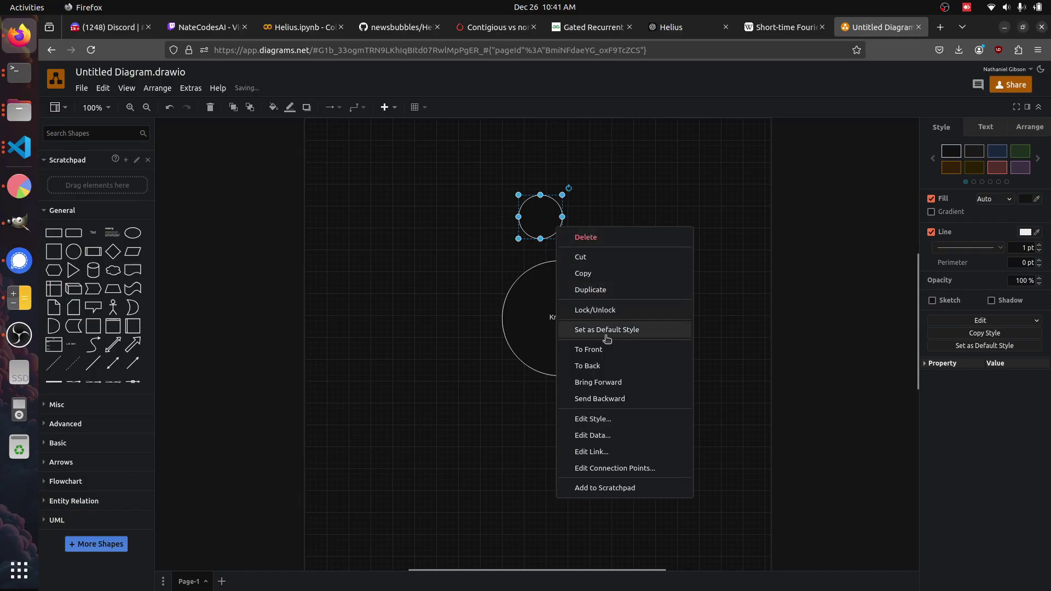
left_click(621, 398)
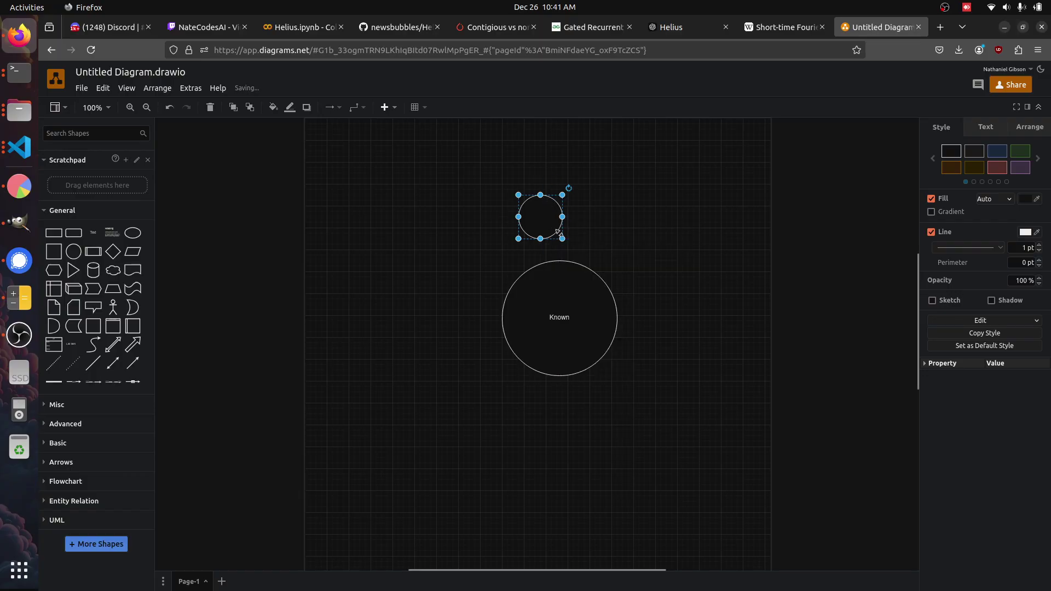
left_click_drag(562, 239, 756, 457)
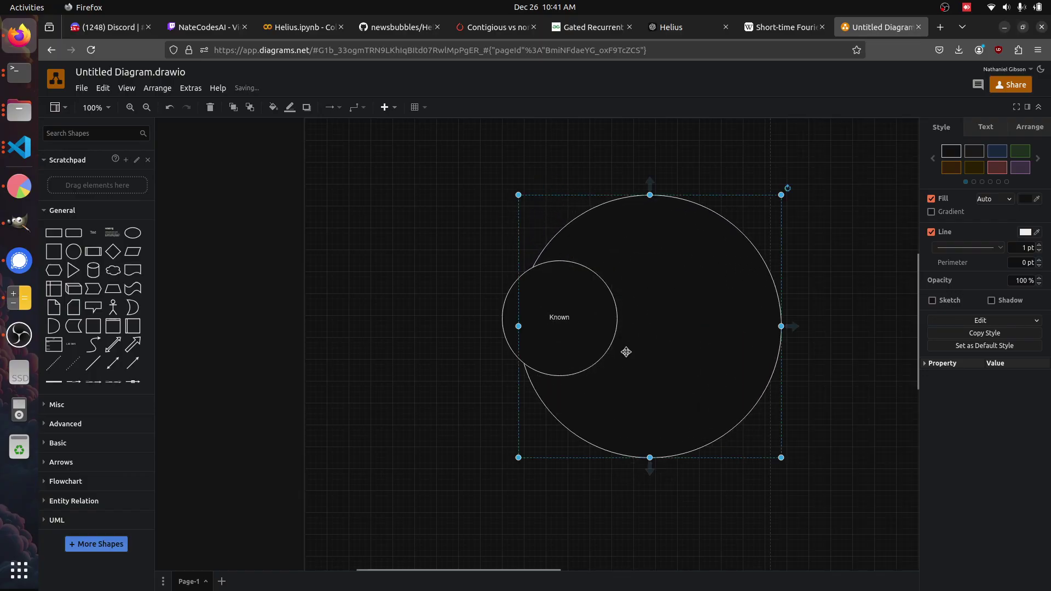
left_click_drag(625, 352, 496, 373)
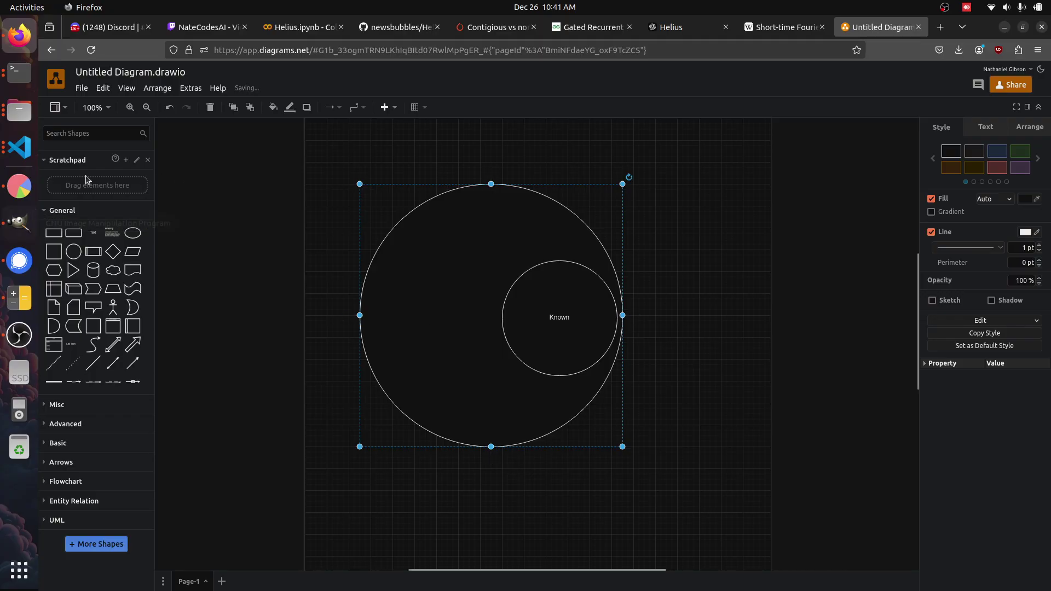
Step: Label the big circle 'Unknown', grow it to 520 by 520 and position it around Known
double_click(460, 315)
type("Unknown")
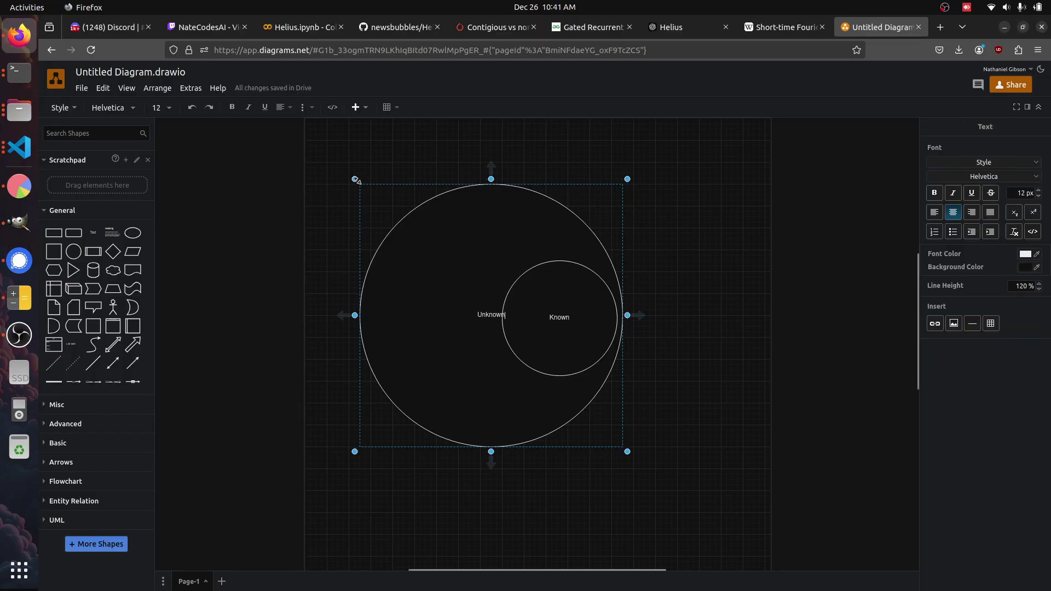
left_click_drag(354, 179, 329, 158)
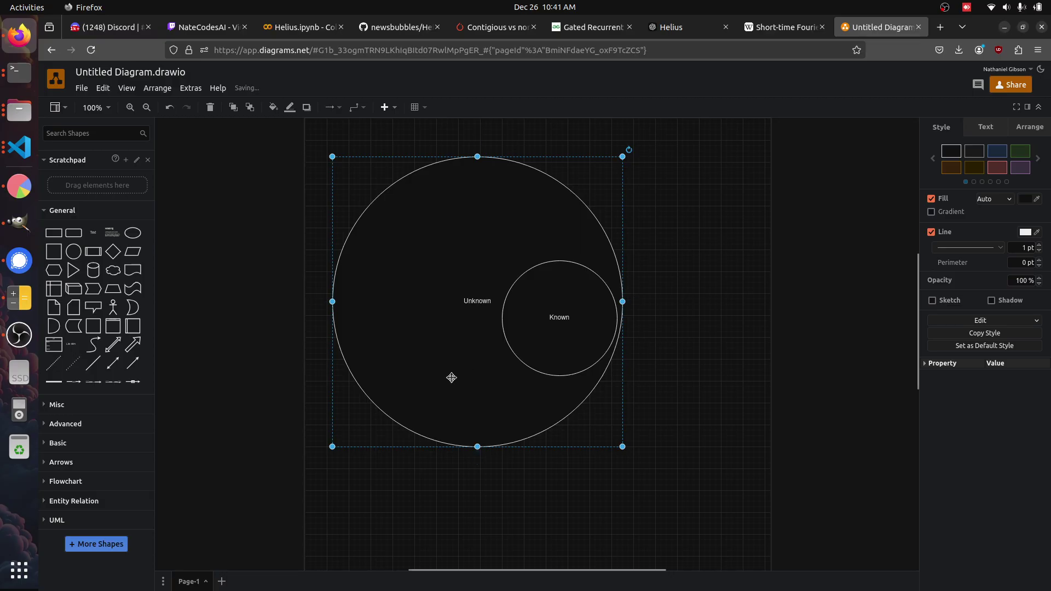
left_click_drag(453, 377, 617, 394)
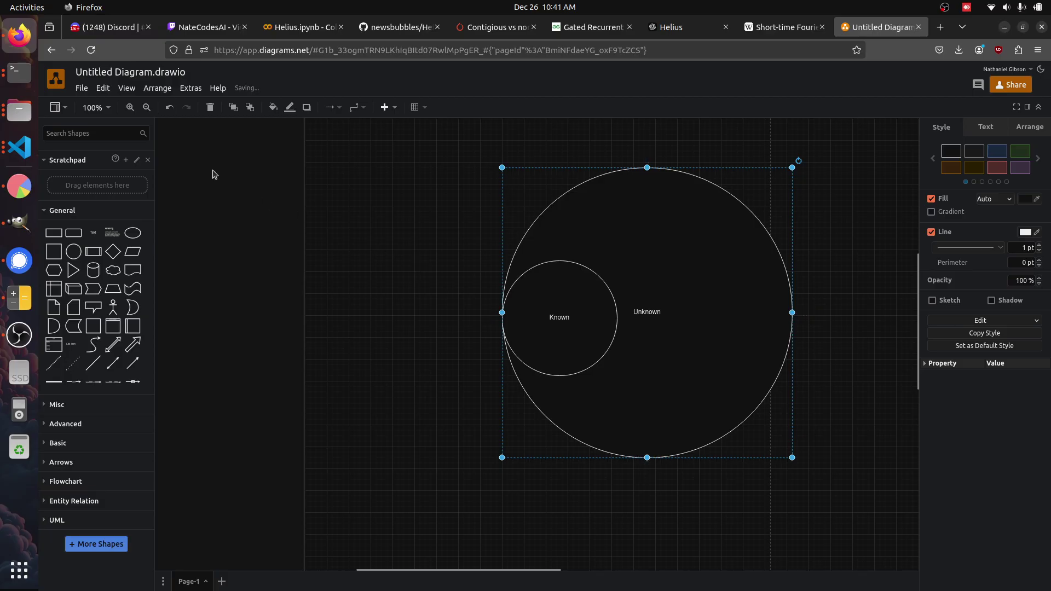
Step: Place a text label reading 'Efficient Learning Frustrum' below Known, widened to fit one line
left_click(93, 233)
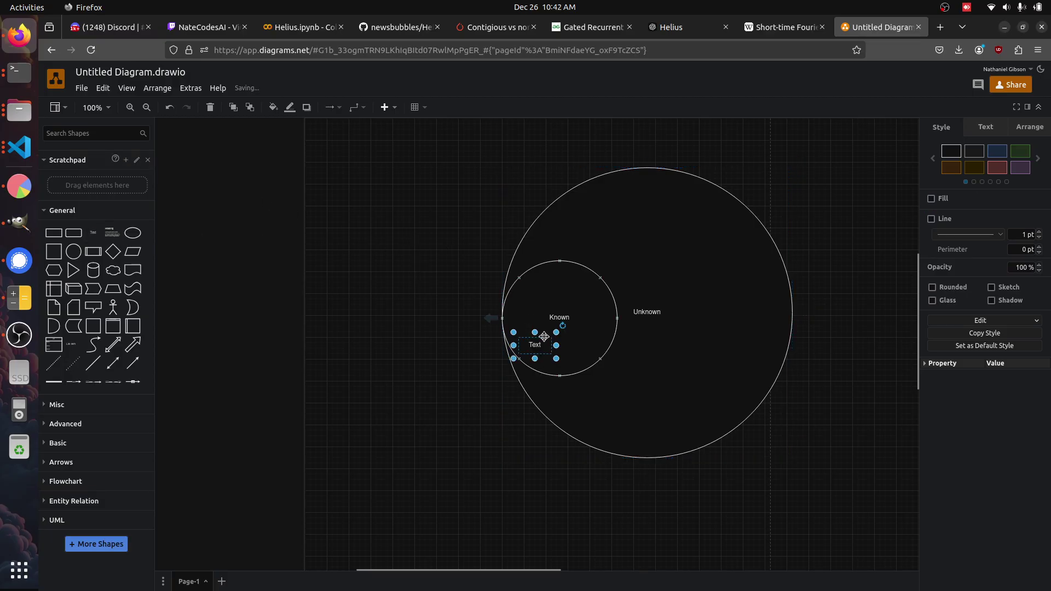
left_click_drag(536, 348, 432, 402)
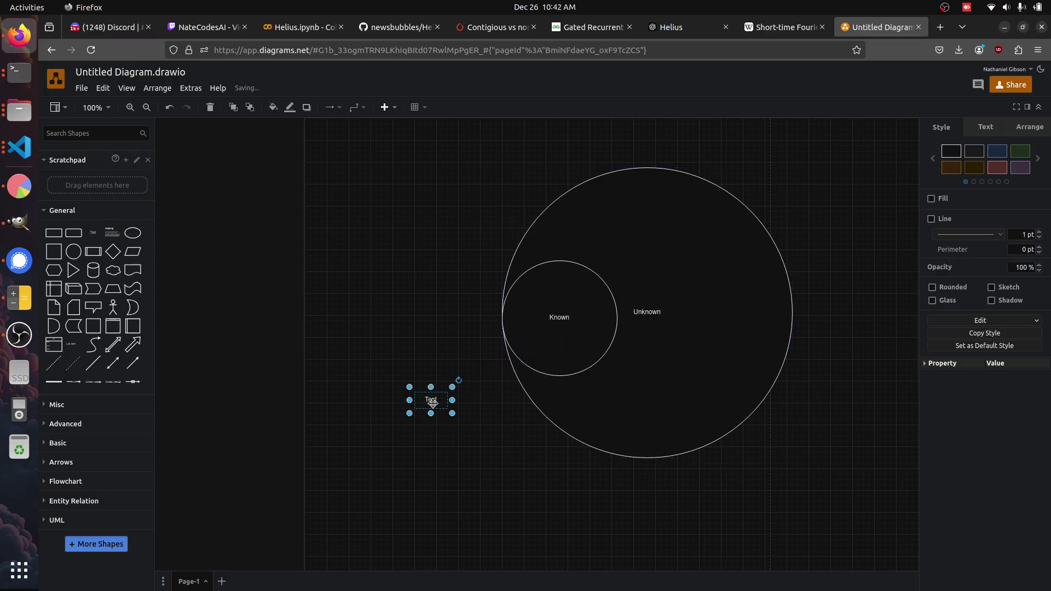
double_click(432, 403)
key("BackSpace")
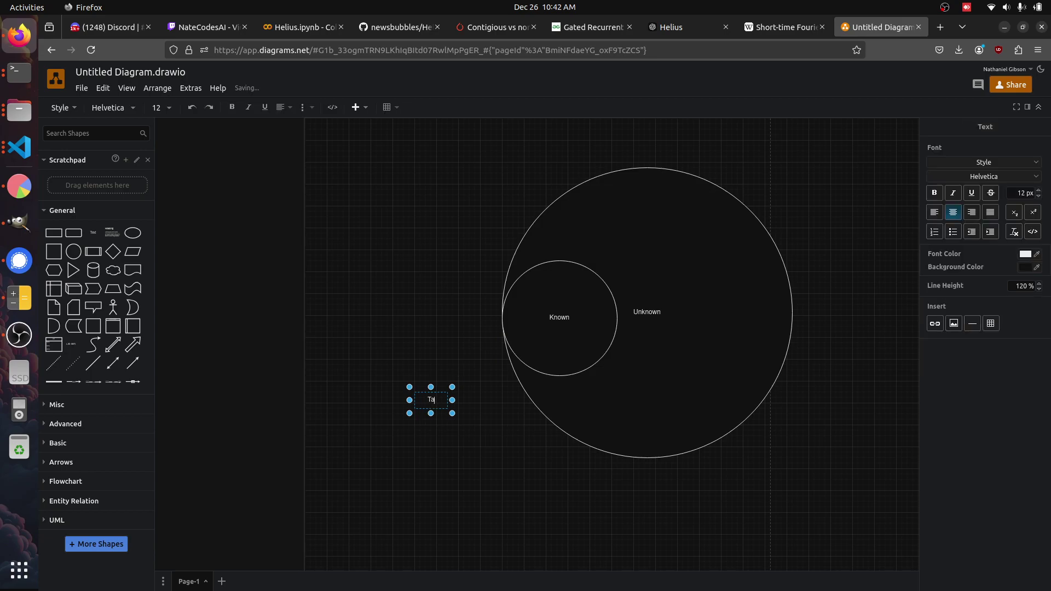
type("Talking to u")
key("BackSpace")
key("BackSpace")
key("BackSpace")
key("BackSpace")
key("BackSpace")
key("BackSpace")
key("BackSpace")
key("BackSpace")
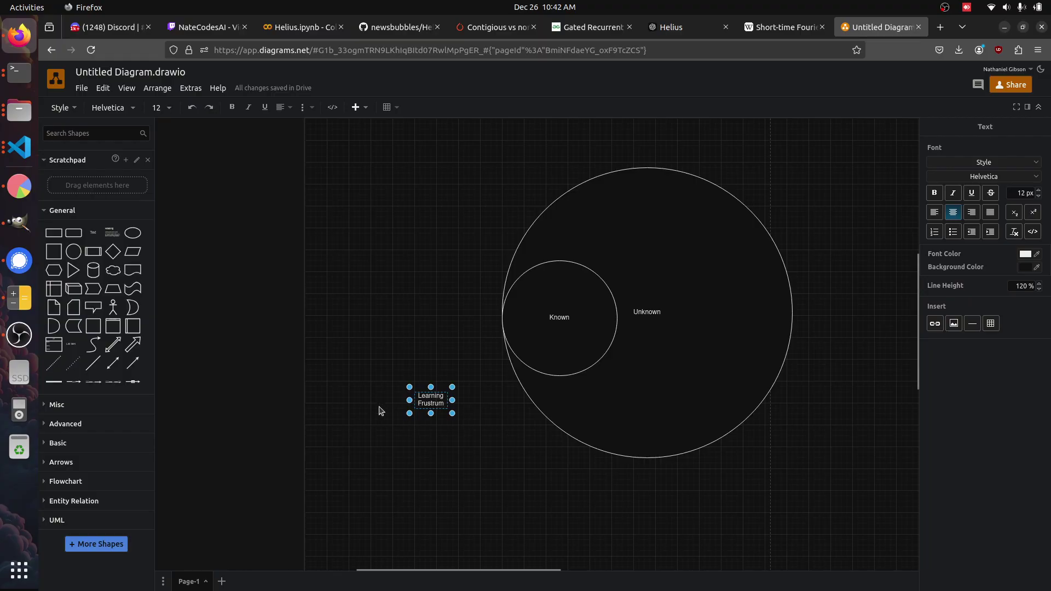
left_click(418, 396)
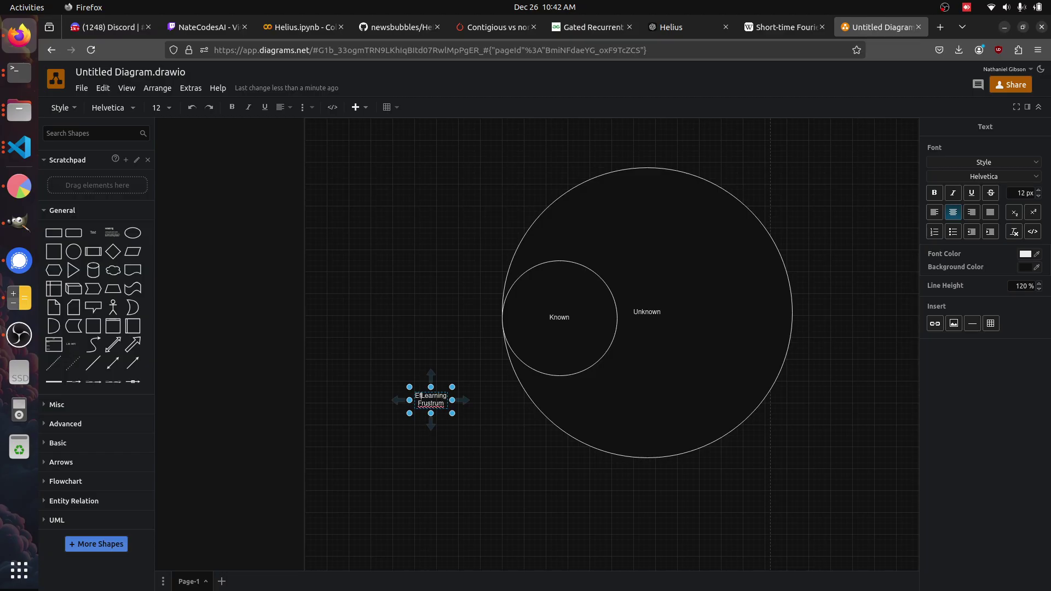
type("Efficient")
left_click_drag(452, 414, 646, 390)
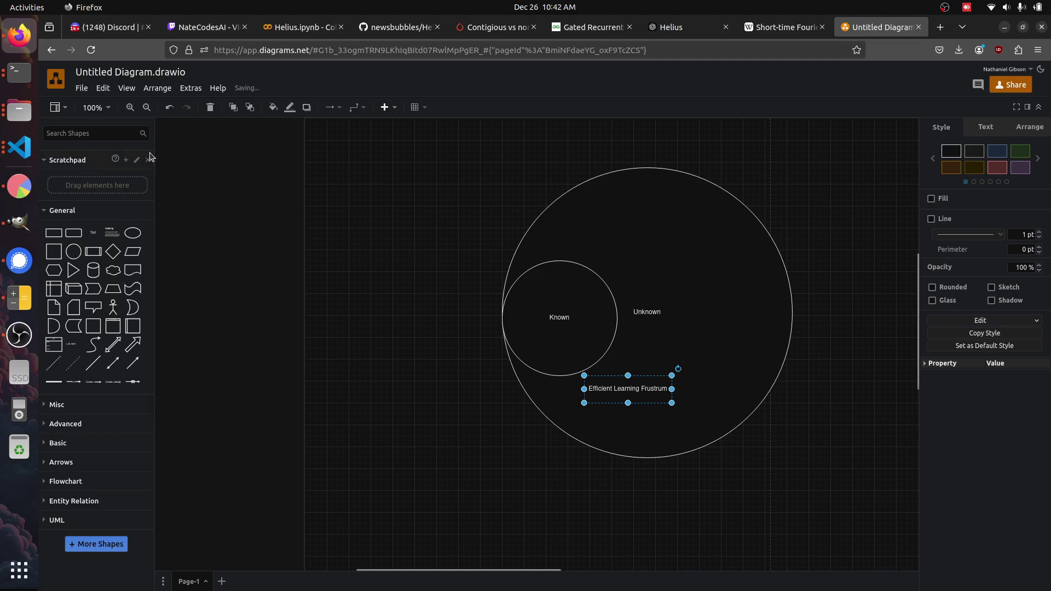
Step: Draw an arrow from the top of the Efficient Learning Frustrum label to the Known circle
left_click(133, 344)
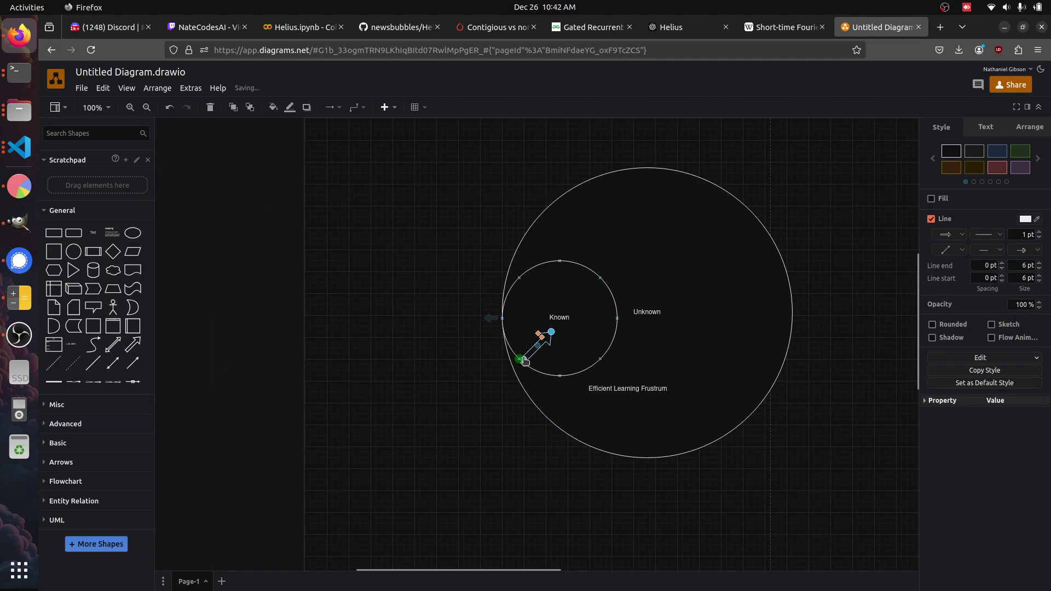
left_click_drag(524, 360, 626, 376)
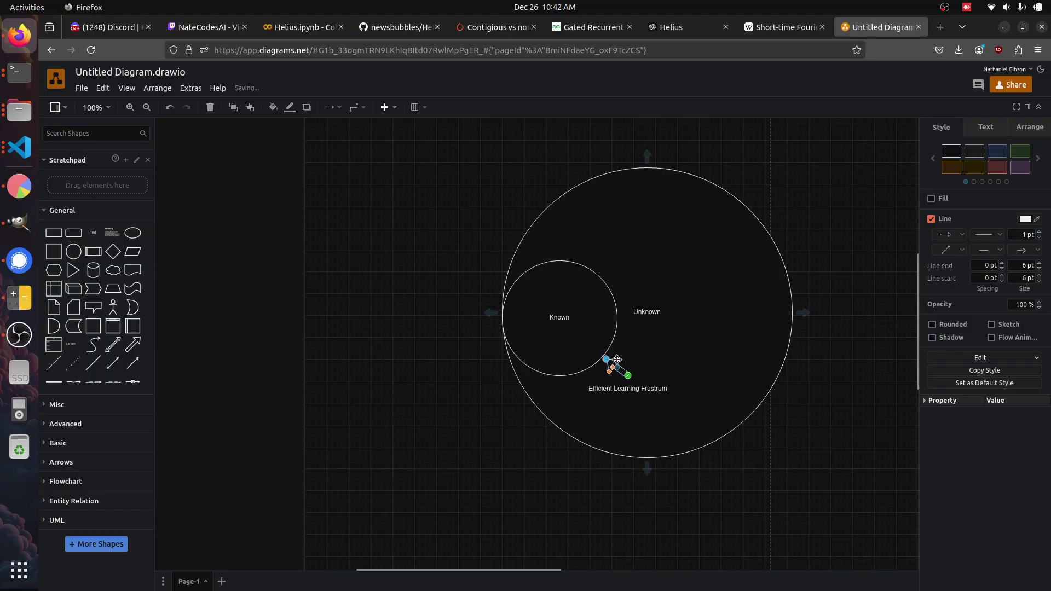
left_click_drag(607, 361, 604, 357)
left_click(646, 387)
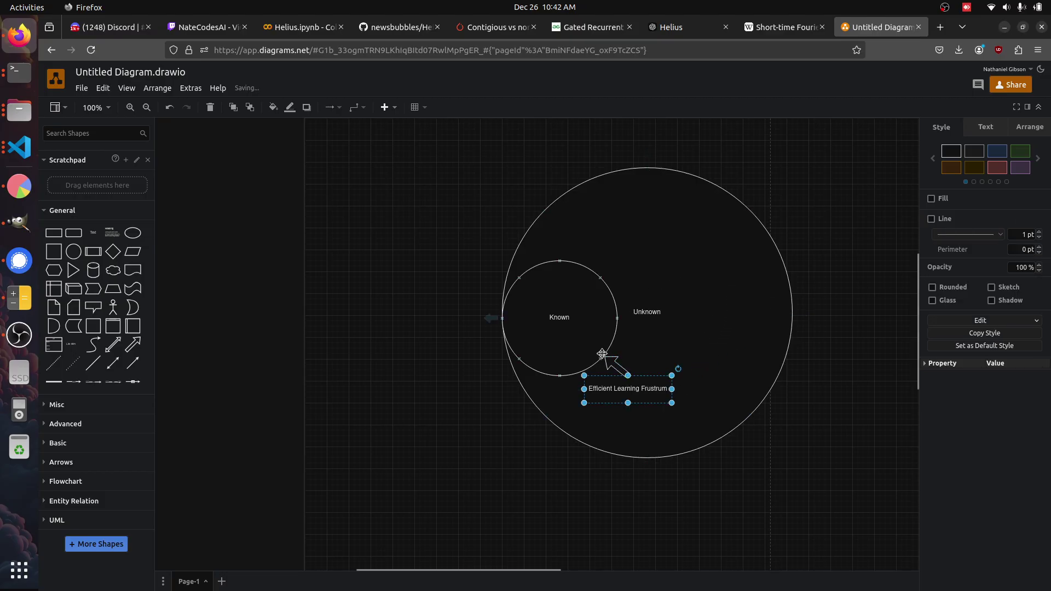
scroll(687, 320, "up", 3)
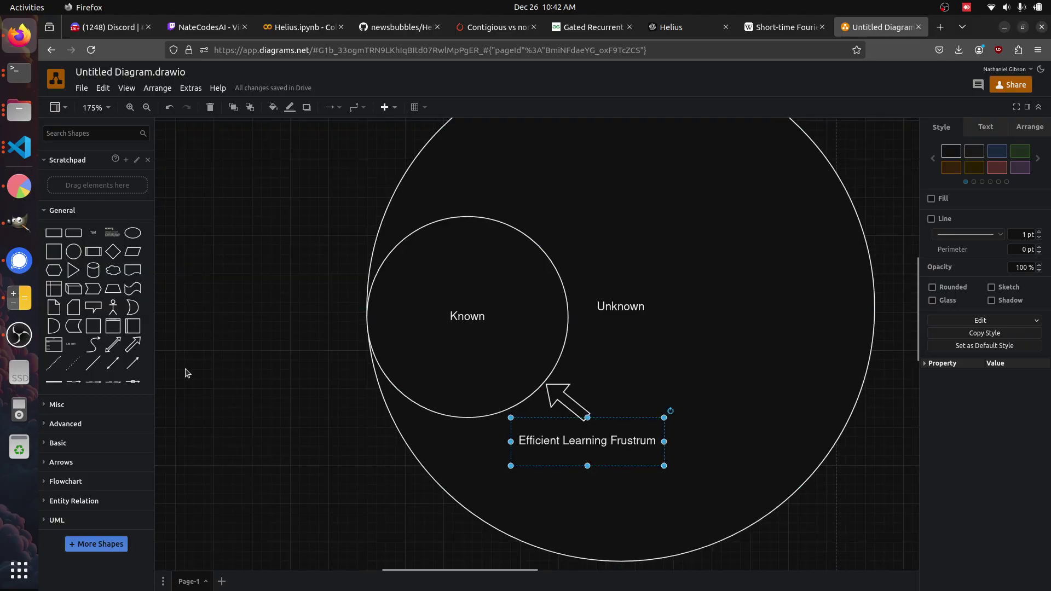
left_click(230, 393)
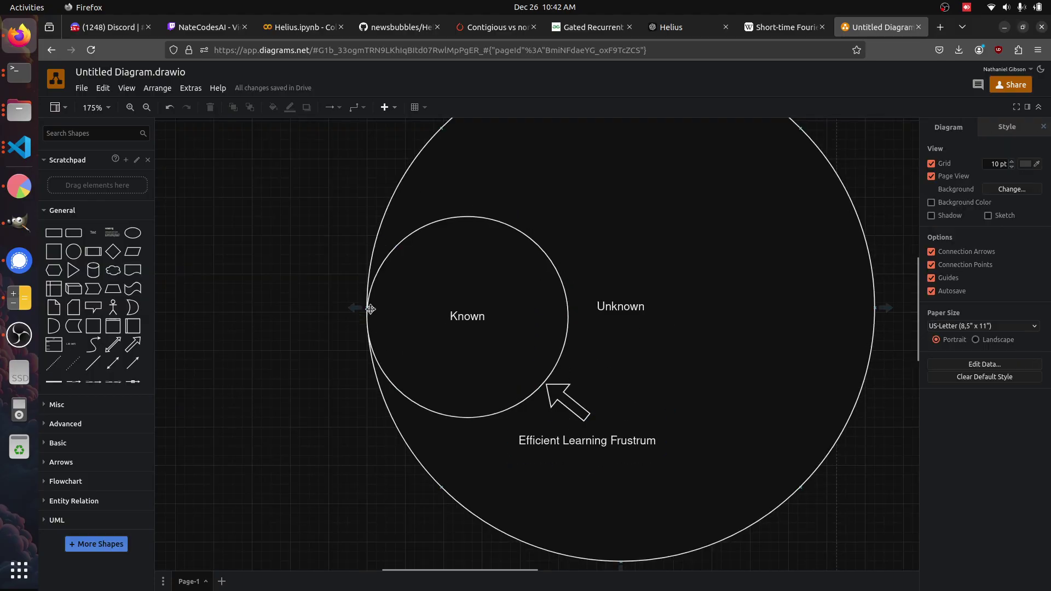
scroll(502, 408, "up", 1)
scroll(502, 408, "left", 2)
left_click_drag(405, 351, 337, 323)
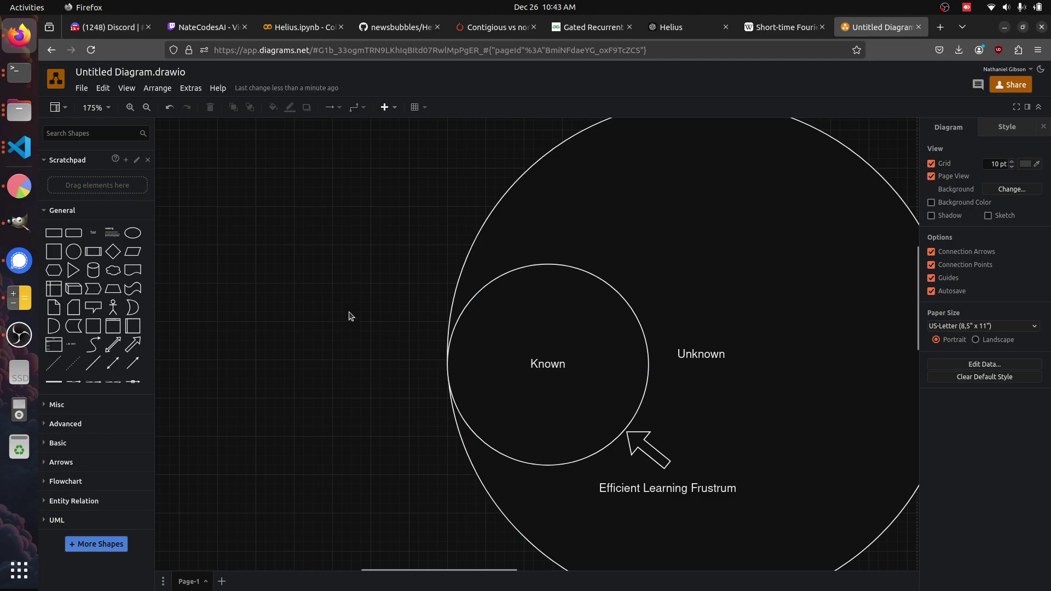
left_click_drag(475, 572, 518, 572)
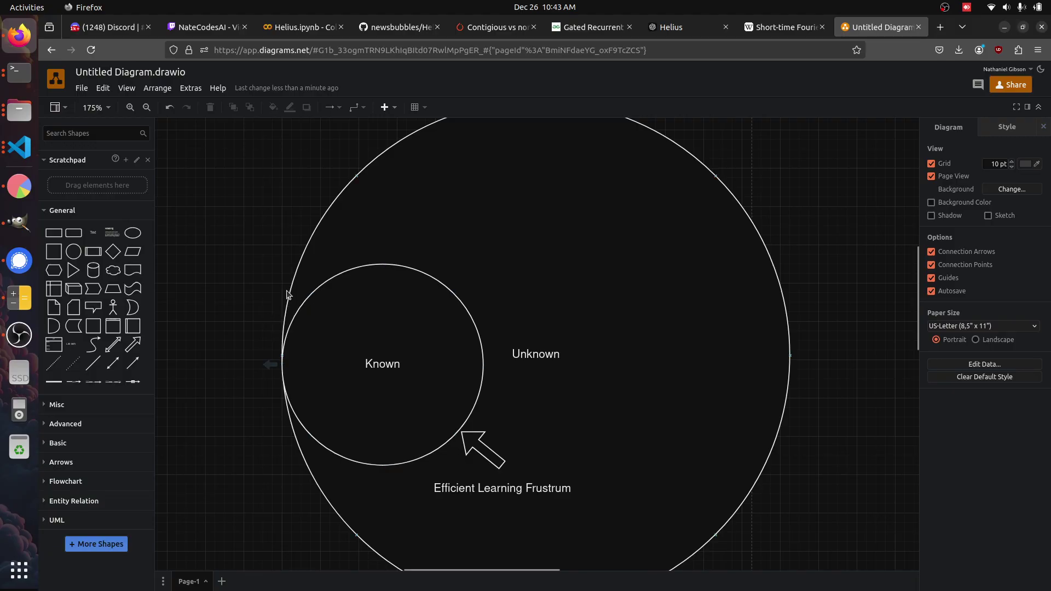
Step: Link Known to Unknown's upper-right edge with a two-headed 'Big Diff' arrow, then add another
left_click(113, 350)
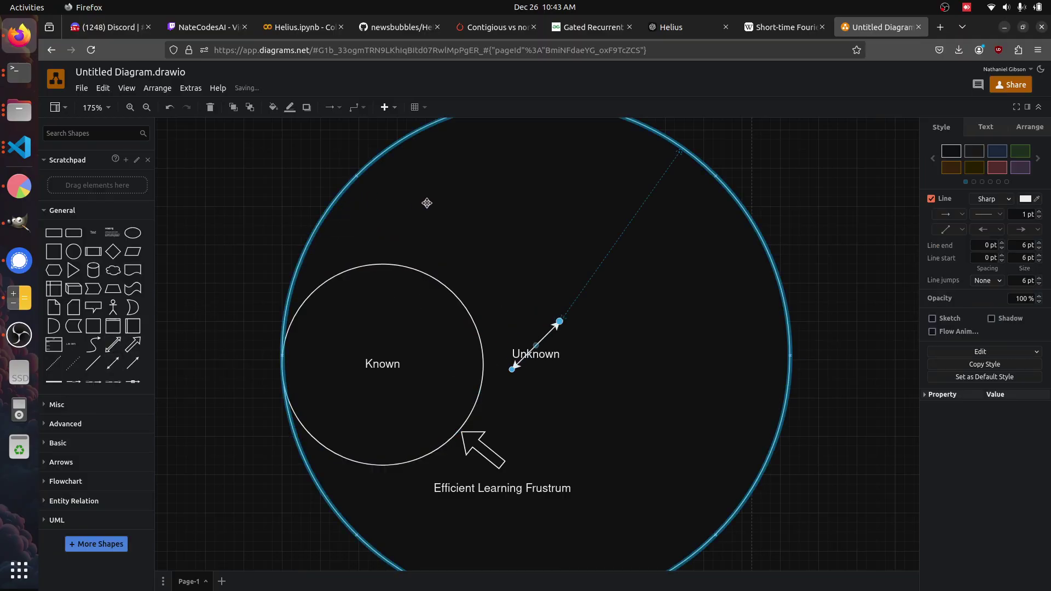
left_click_drag(427, 203, 715, 176)
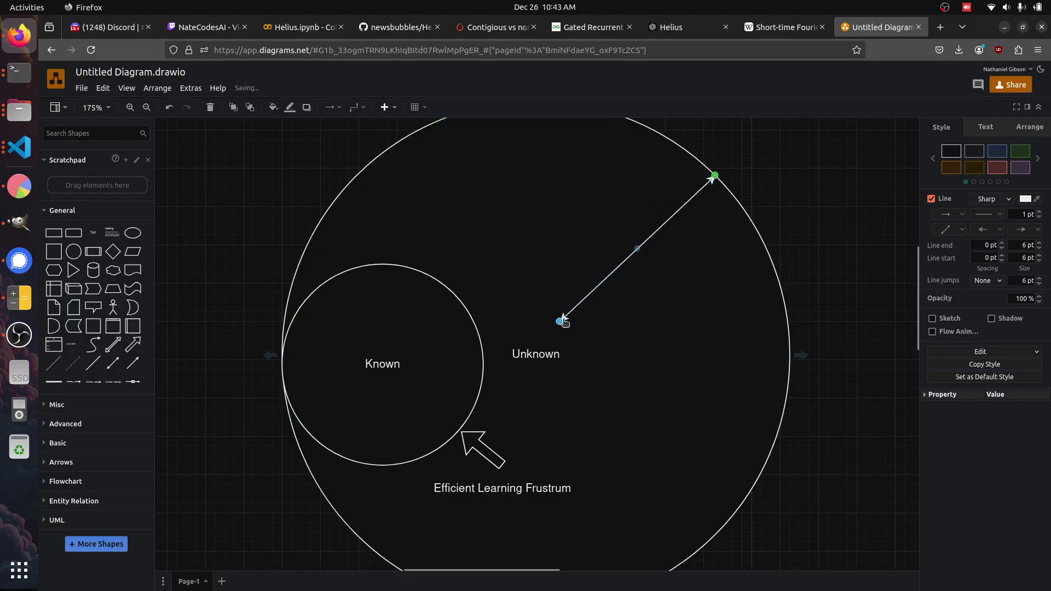
left_click_drag(559, 321, 438, 292)
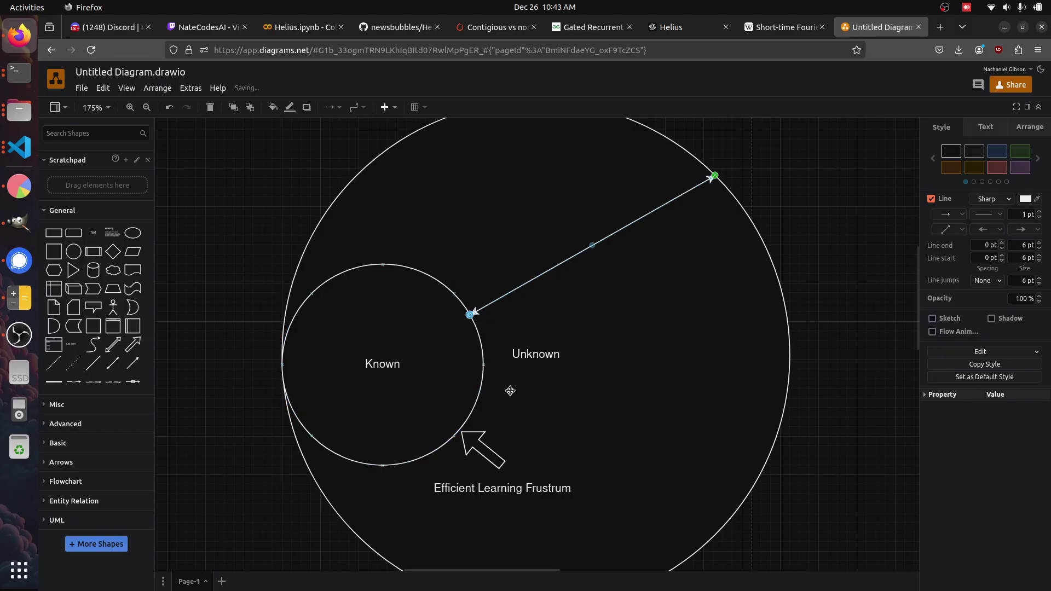
double_click(621, 237)
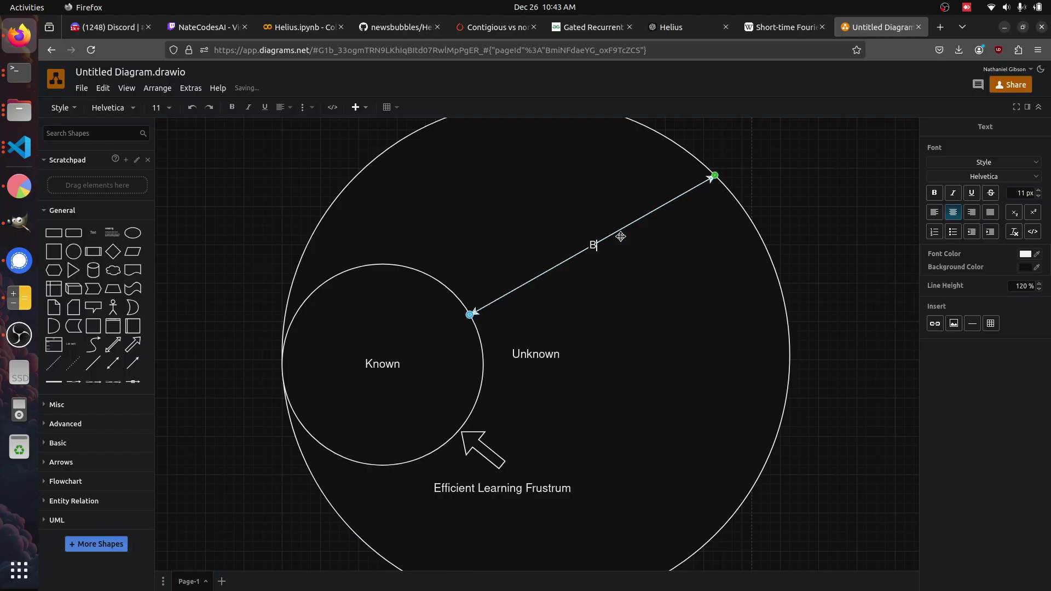
type("Big Diff")
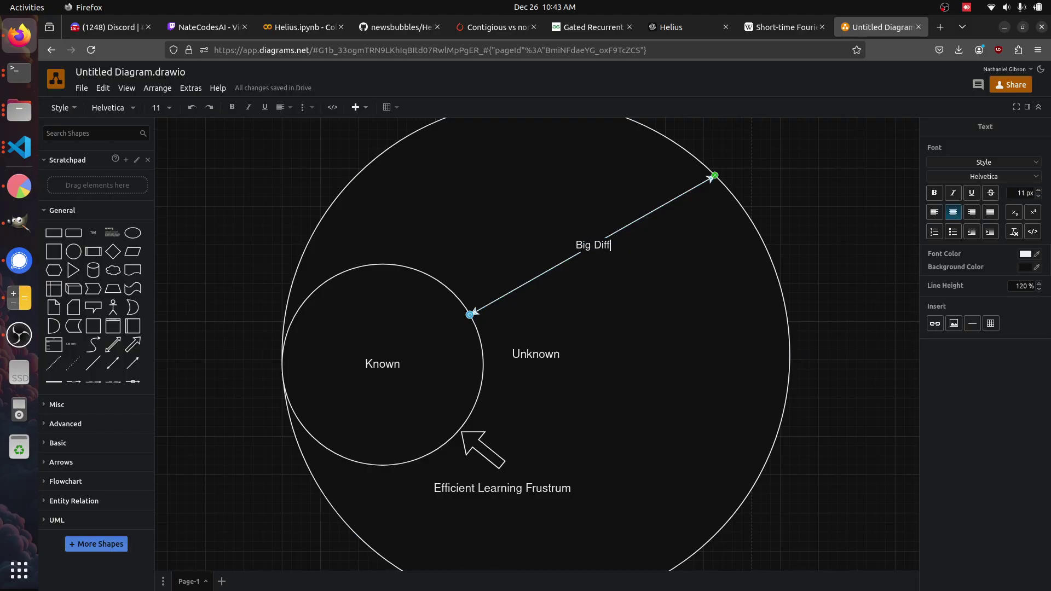
left_click(108, 364)
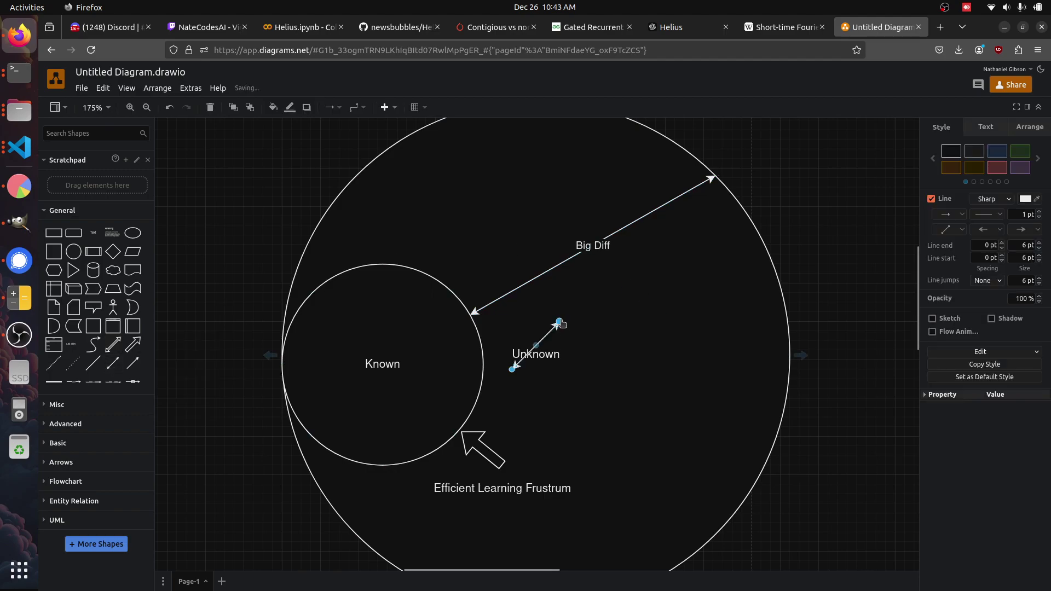
Step: Stretch the second double arrow from Known's top to Unknown's upper-left edge, labelled 'Small Diff'
left_click_drag(559, 322, 356, 176)
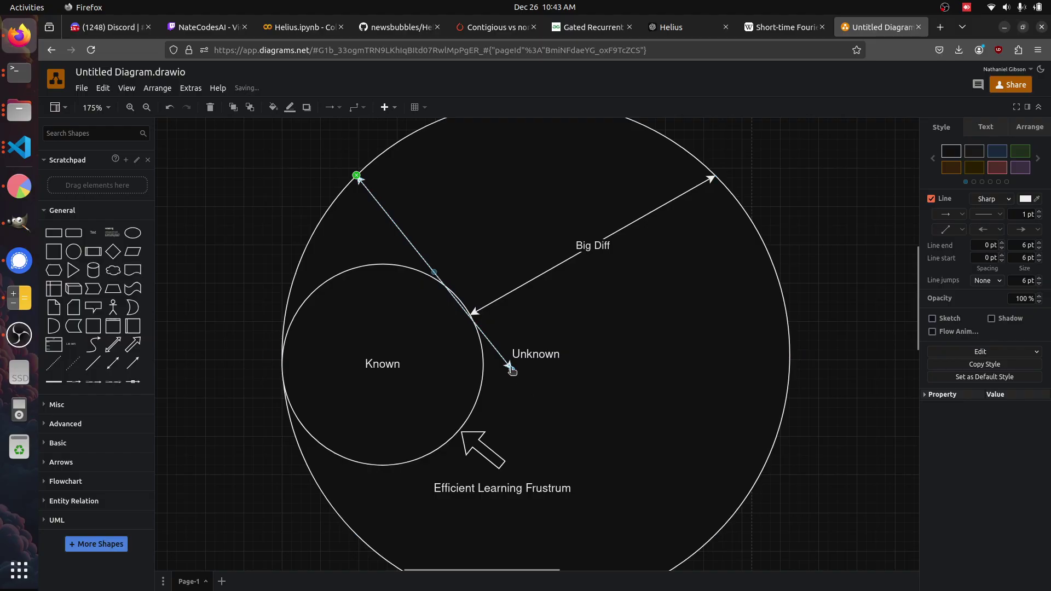
left_click_drag(510, 370, 382, 277)
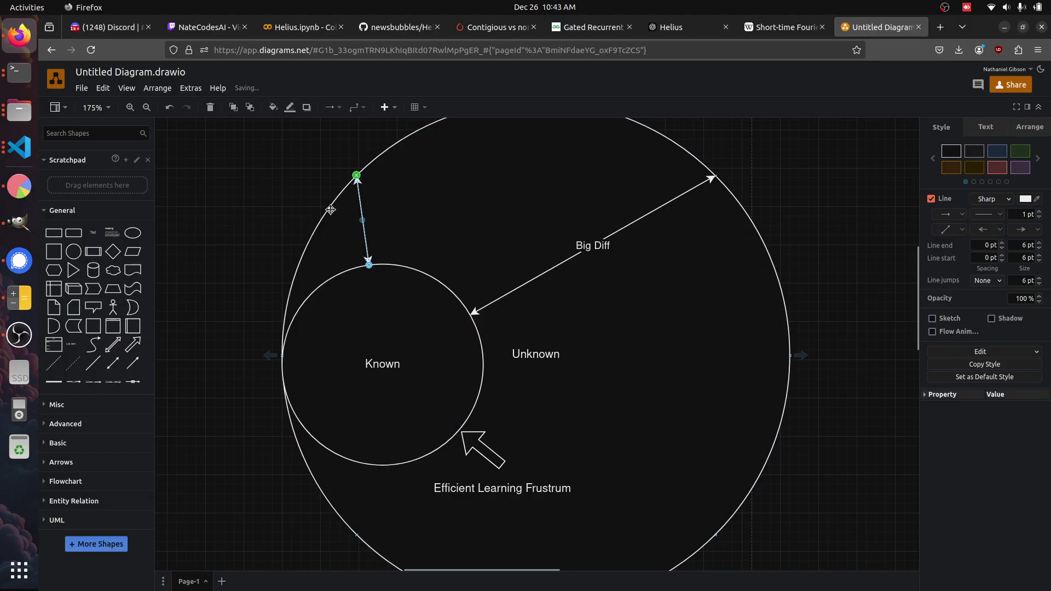
key("F2")
type("Small Diff")
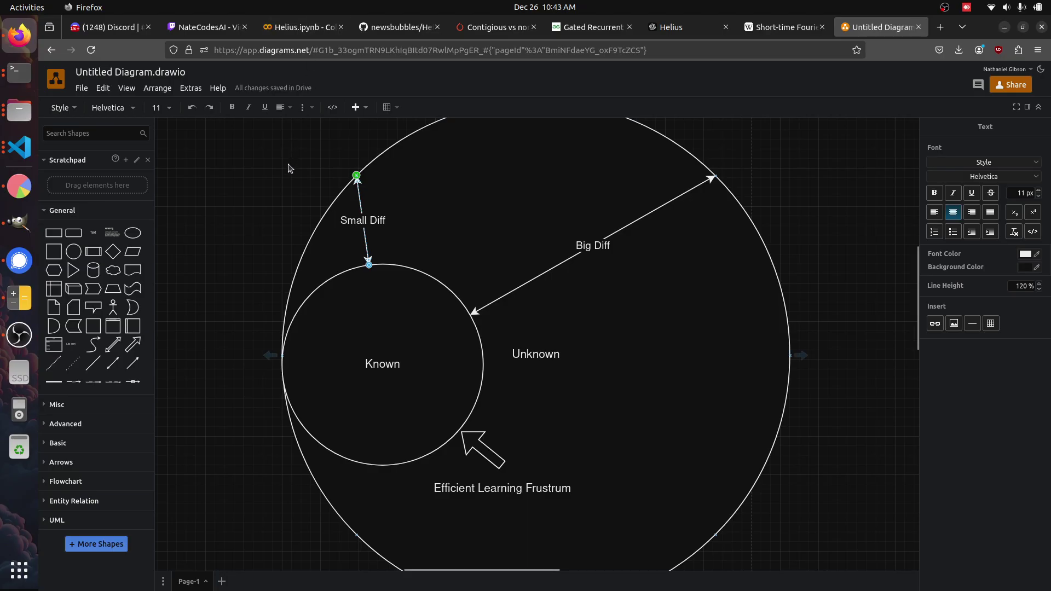
left_click(280, 188)
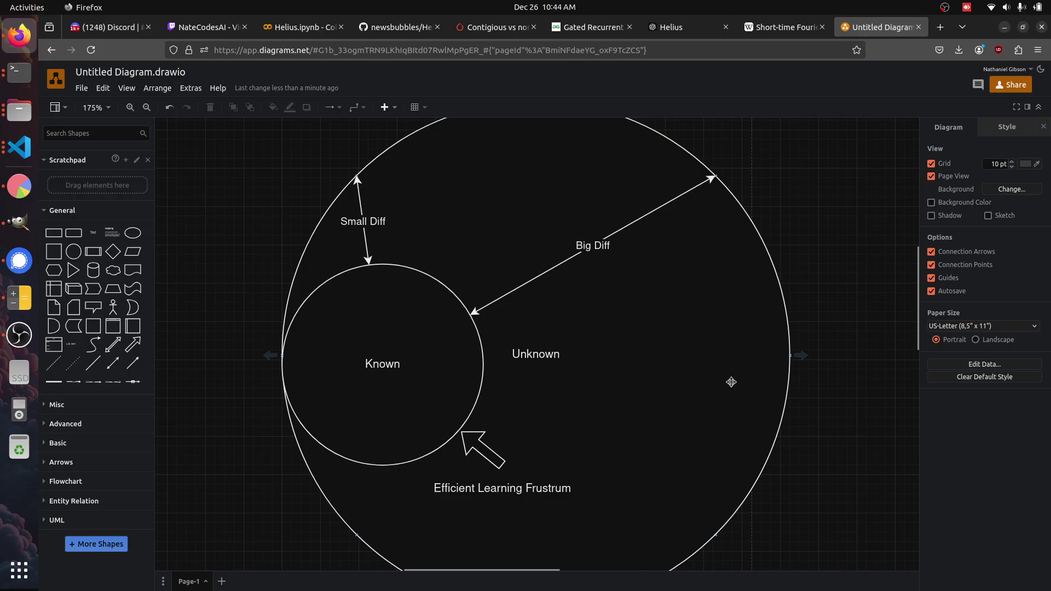
Step: Zoom out and run a dotted line from Known's right edge to Unknown's right edge
scroll(731, 382, "down", 2)
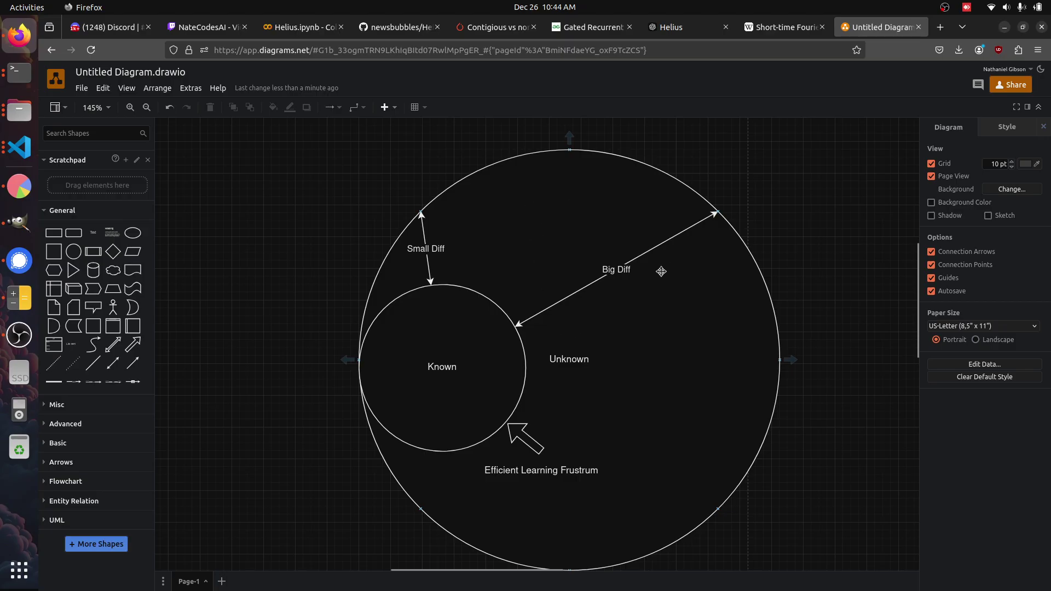
left_click(73, 363)
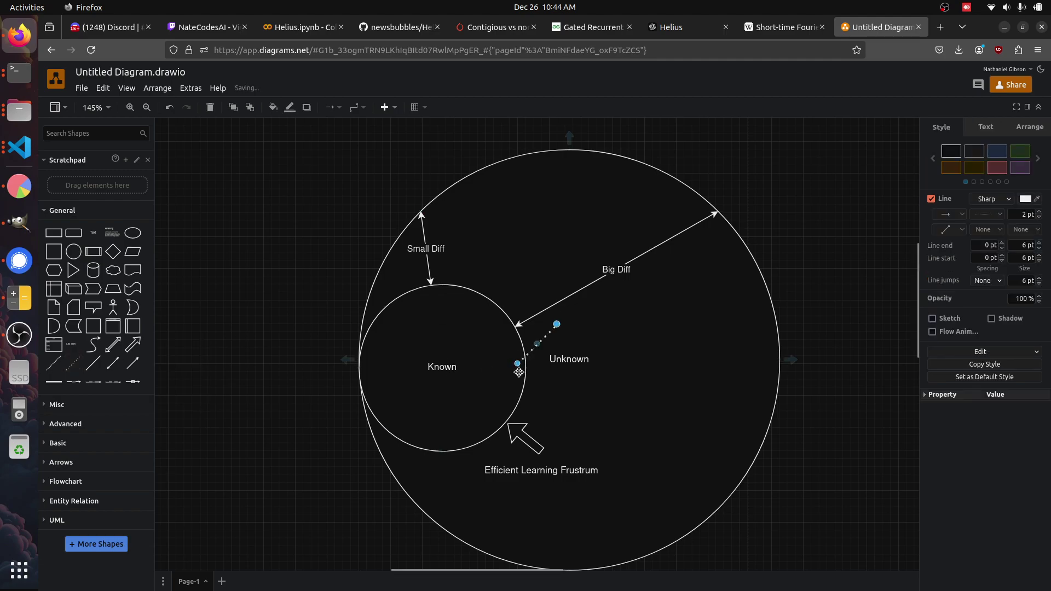
left_click_drag(518, 366, 525, 367)
left_click_drag(755, 373, 778, 368)
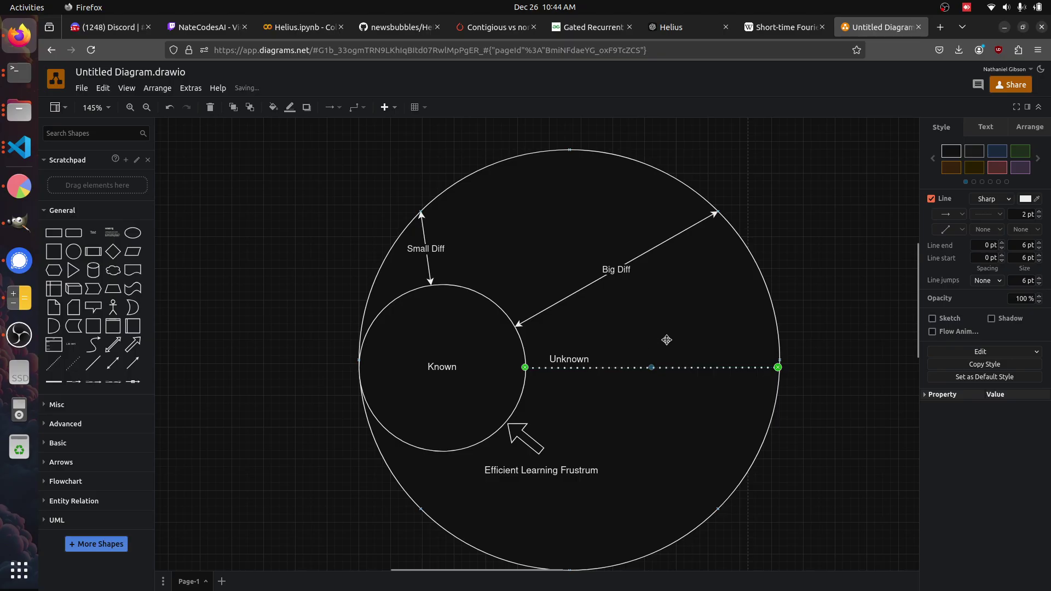
scroll(667, 340, "up", 2)
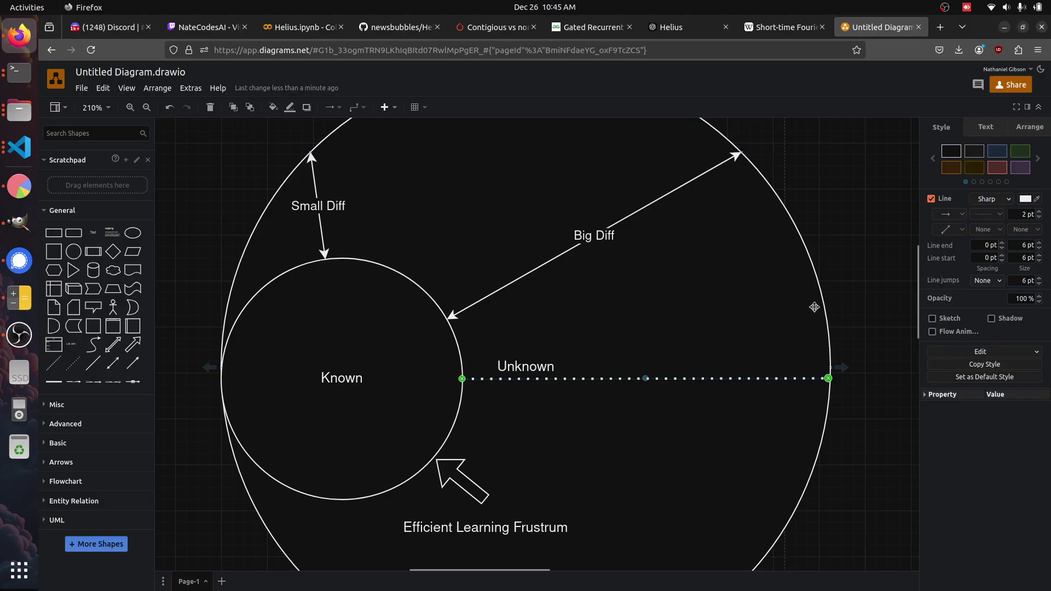
scroll(818, 359, "down", 2)
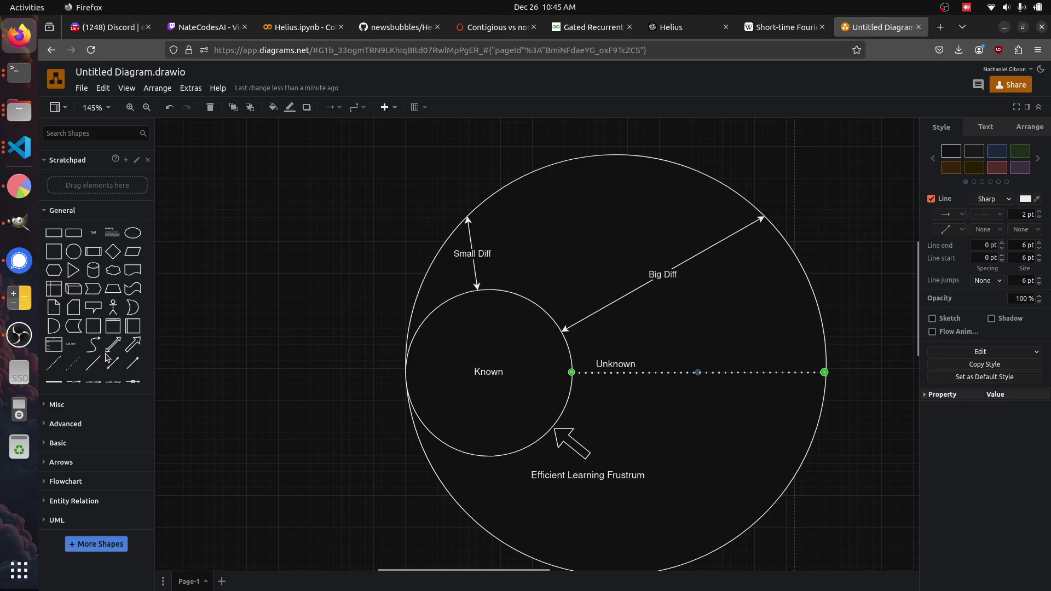
scroll(709, 360, "up", 2)
scroll(710, 360, "up", 1)
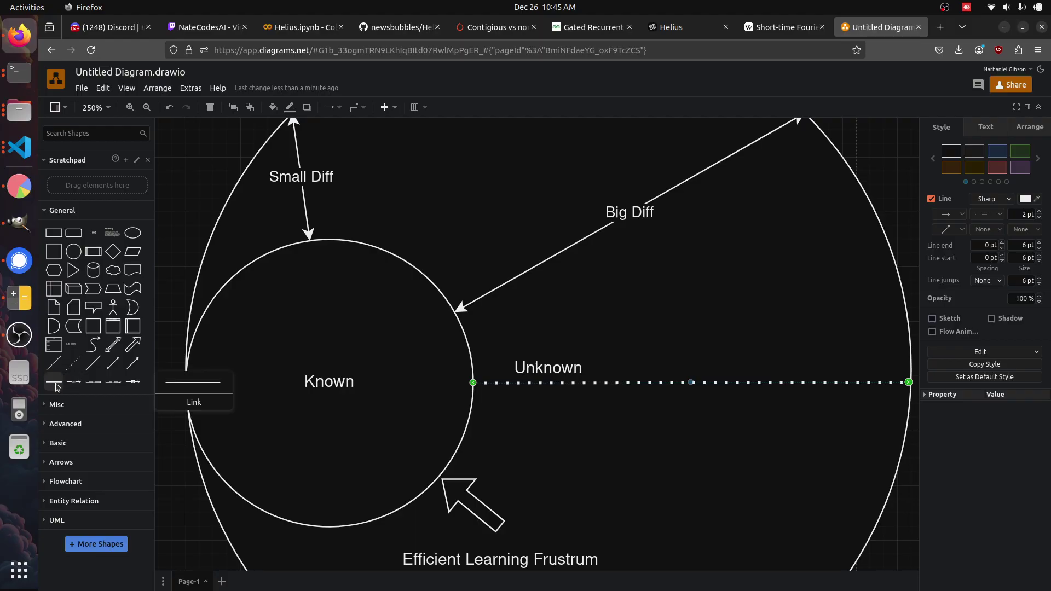
Step: Make a vertical tick mark across the dotted line and duplicate it twice to the right
left_click(89, 368)
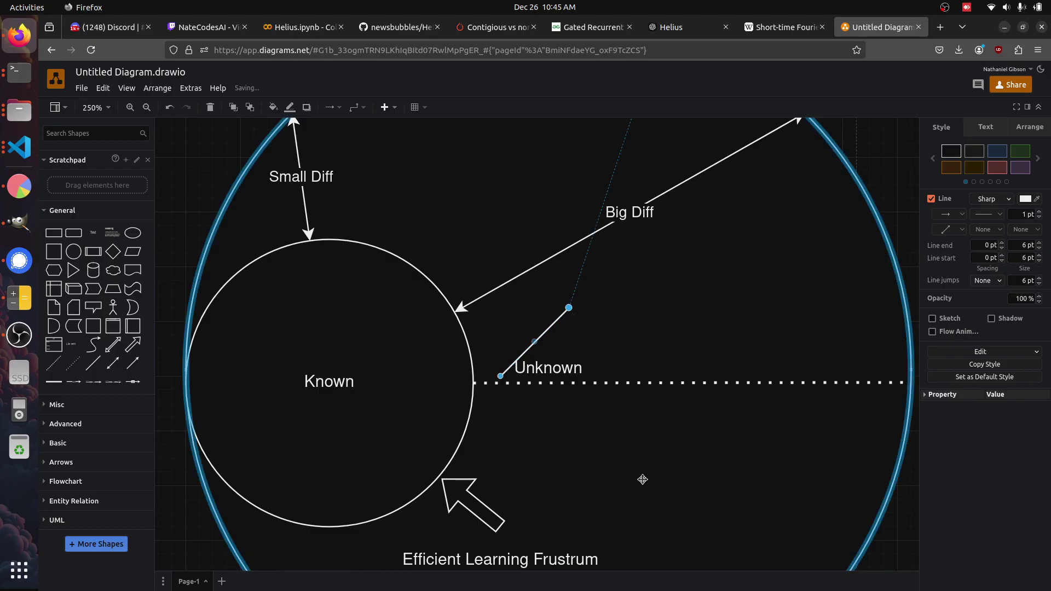
left_click_drag(683, 431, 649, 416)
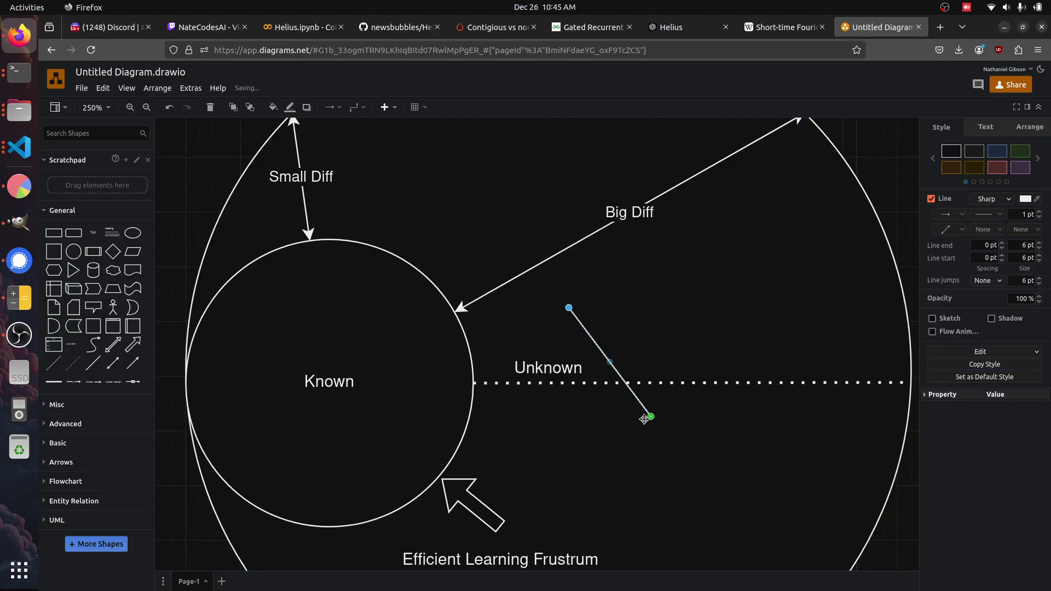
left_click_drag(569, 310, 651, 349)
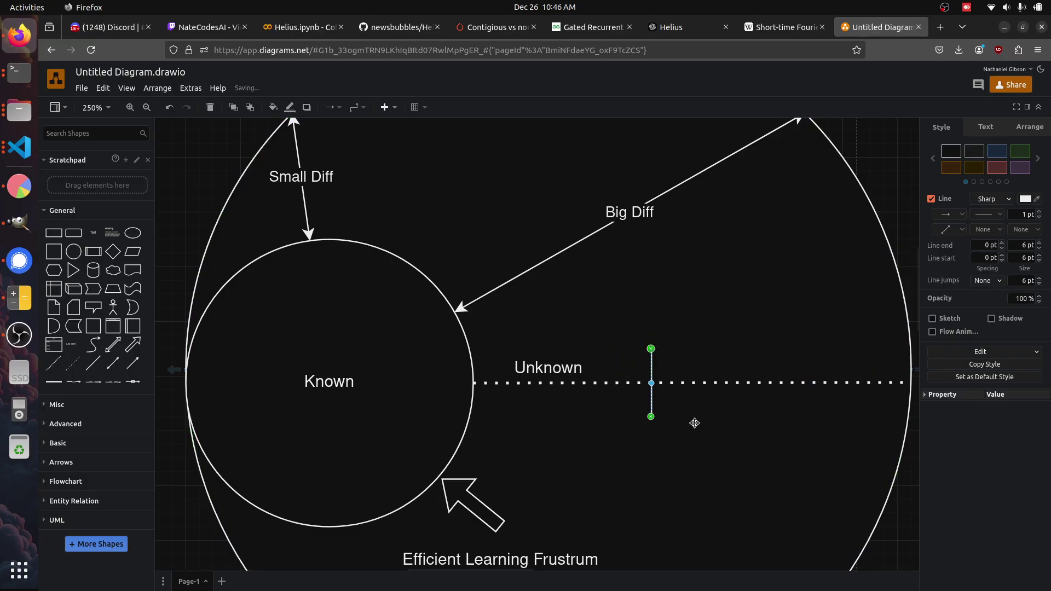
key("ctrl+d")
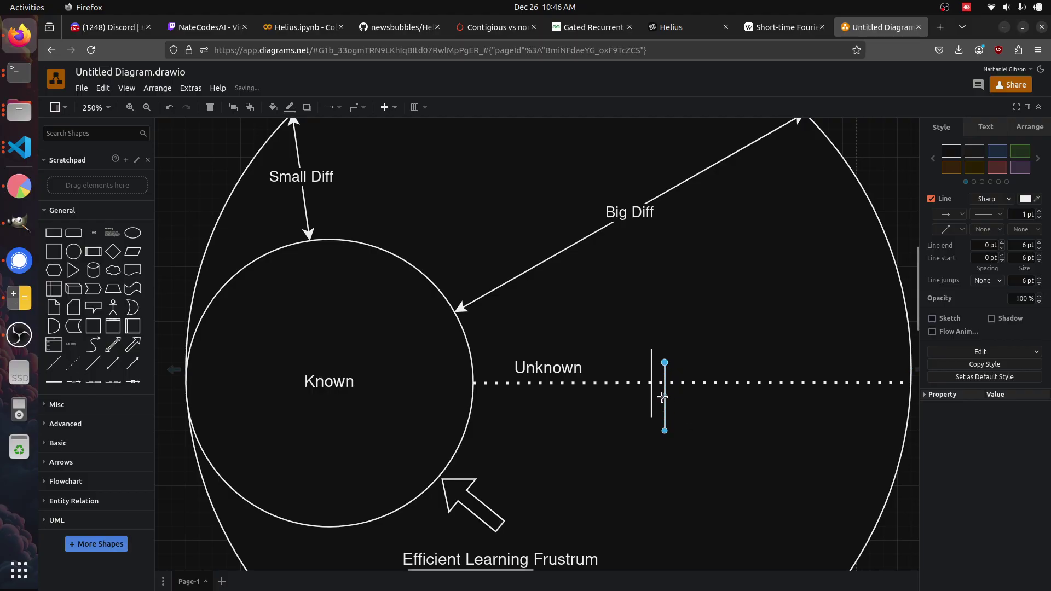
left_click_drag(664, 407, 759, 396)
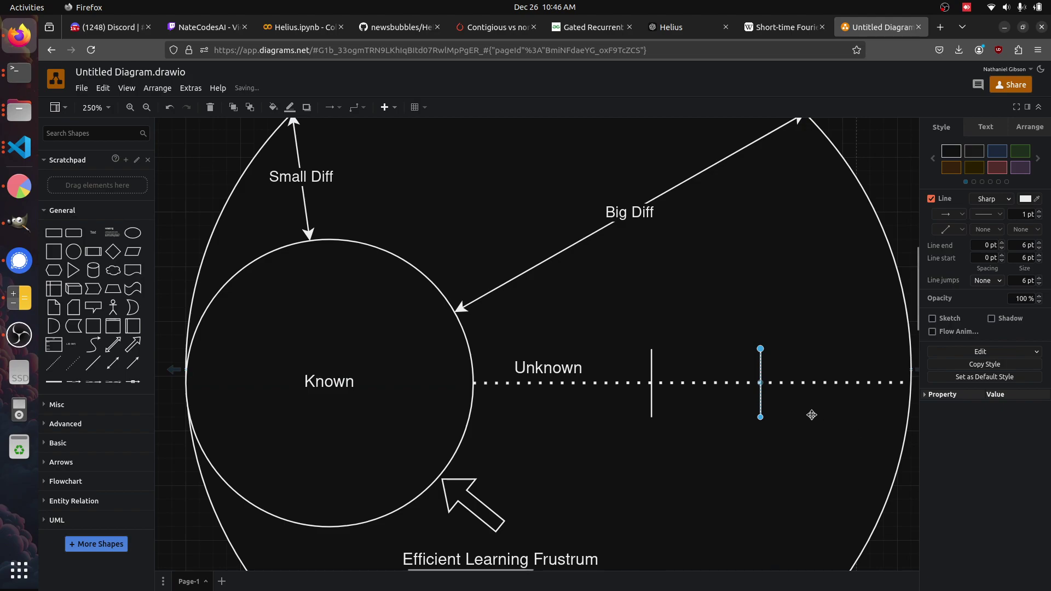
key("ctrl+d")
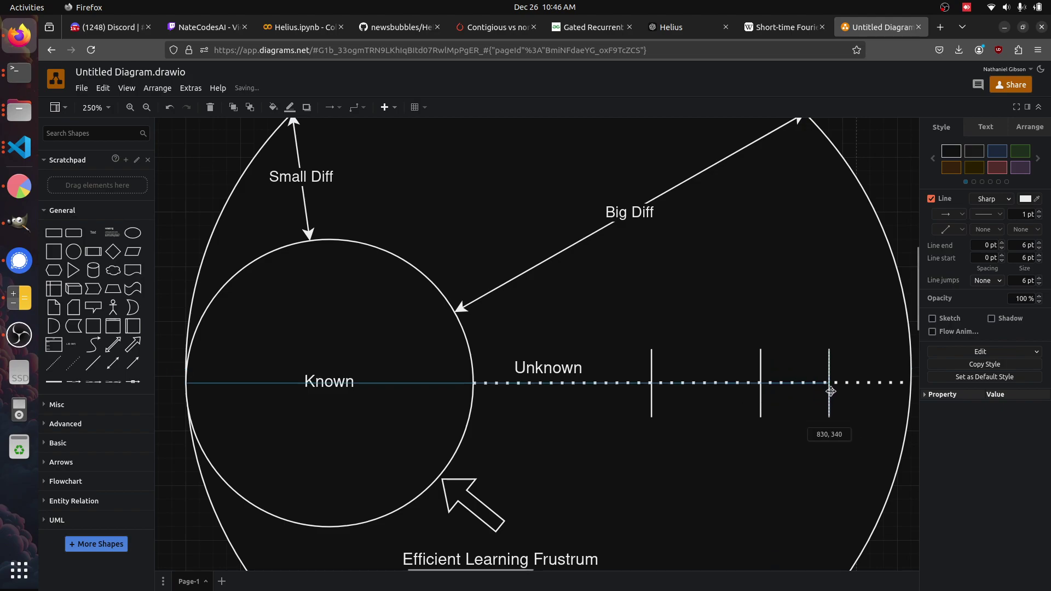